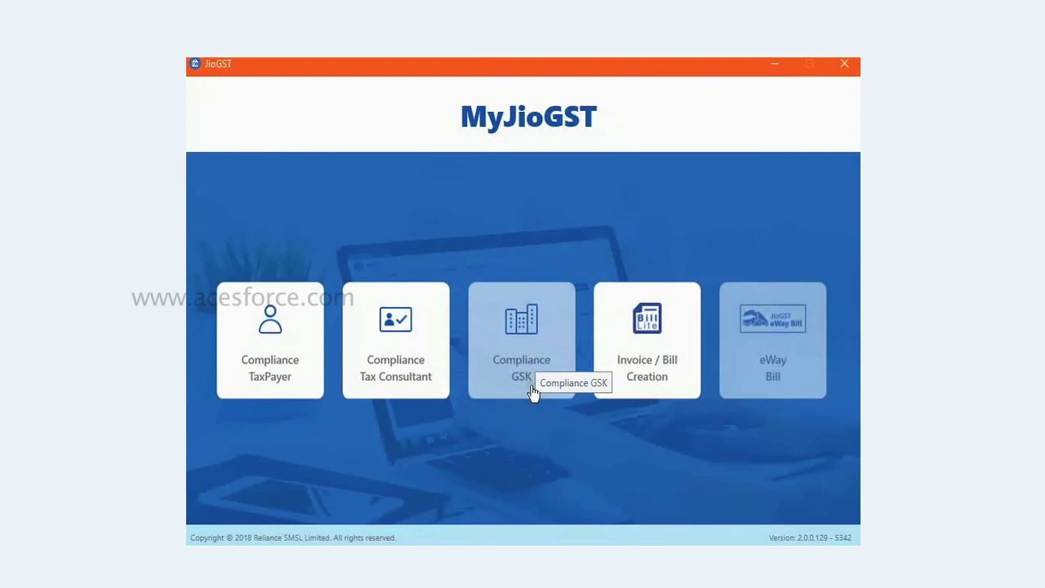
Step: Log into Compliance GSK with the PAN, login ID and password, then select the first Maharashtra GSTIN
click(518, 357)
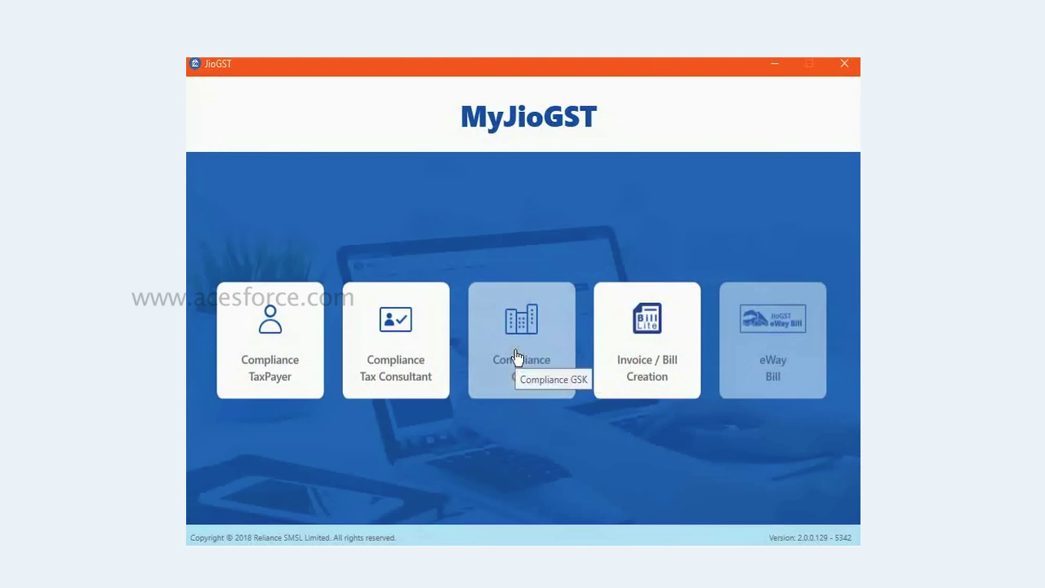
click(512, 353)
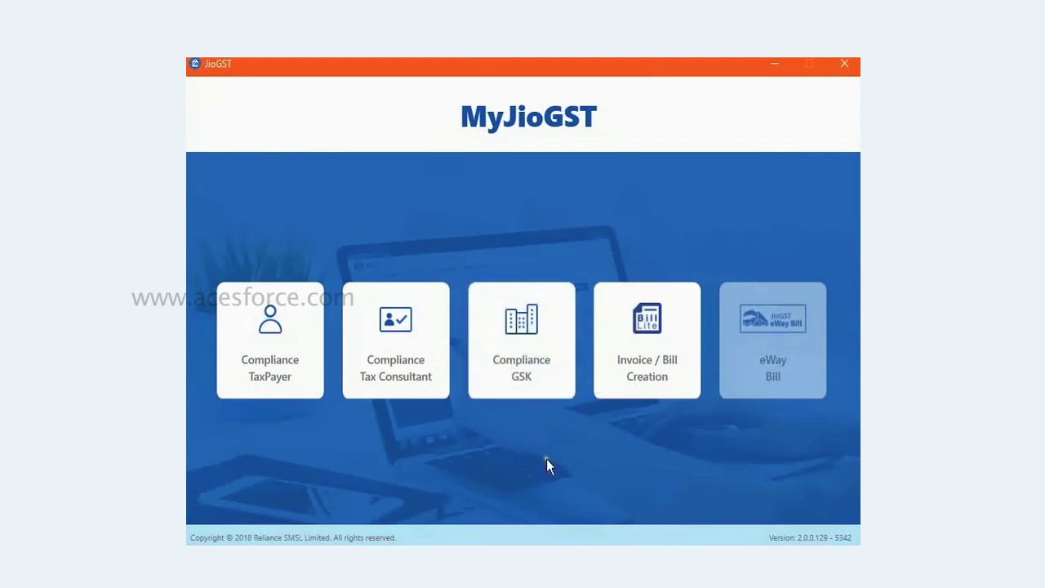
click(539, 352)
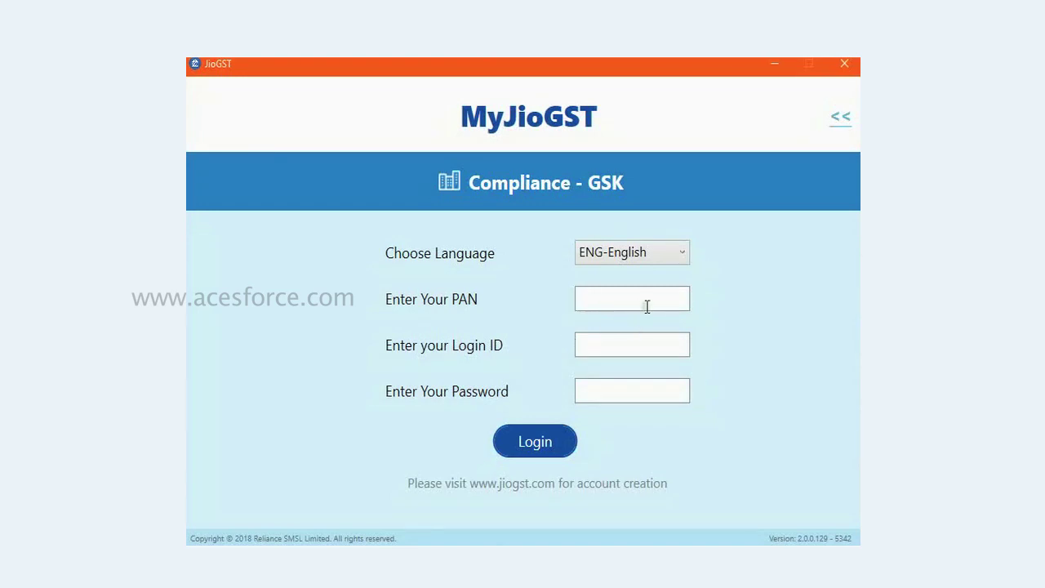
text(ABCDE1234F)
key(Tab)
text(admin123)
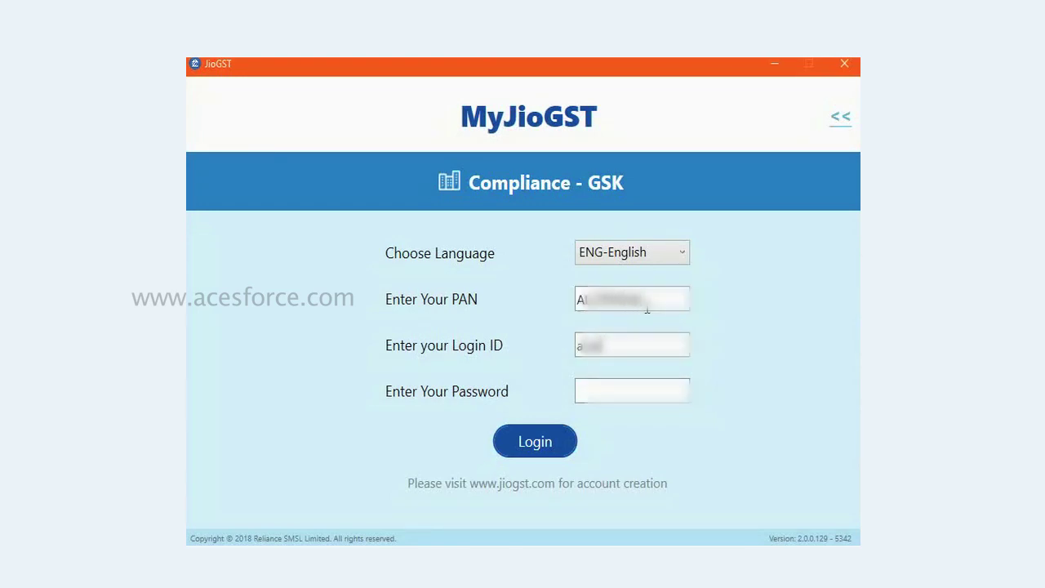
text(********)
click(539, 441)
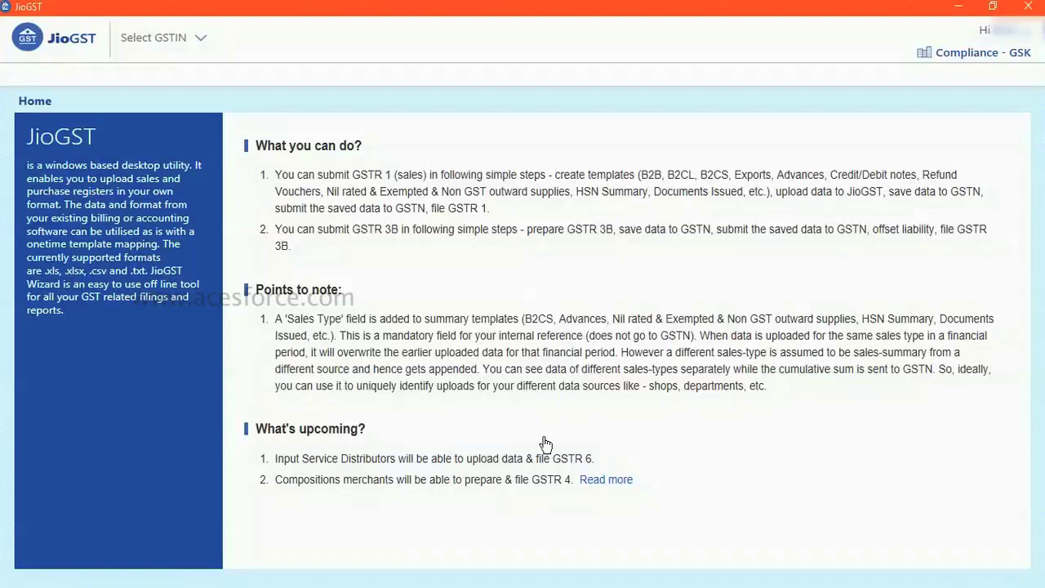
click(201, 41)
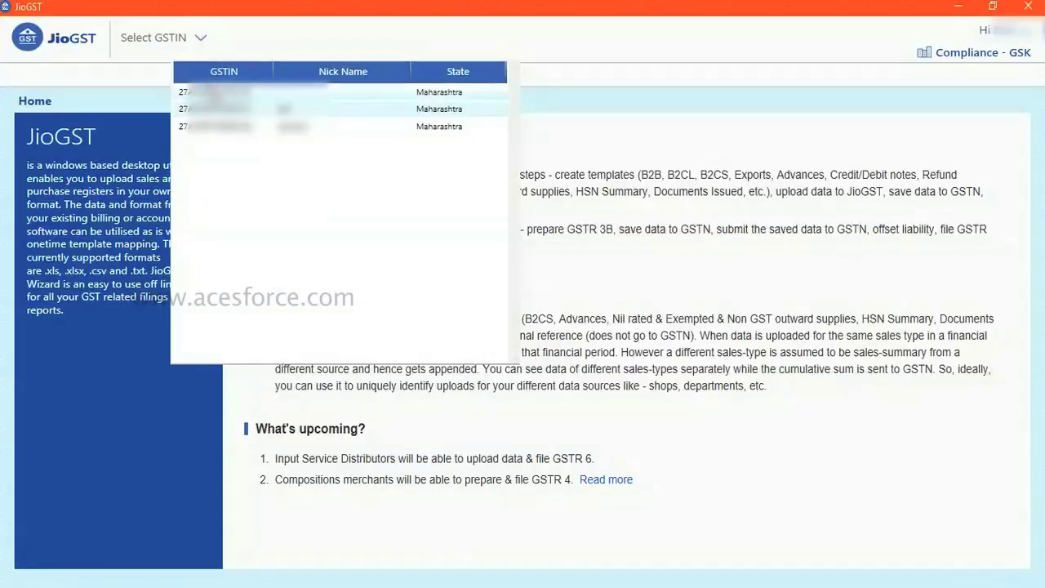
click(211, 91)
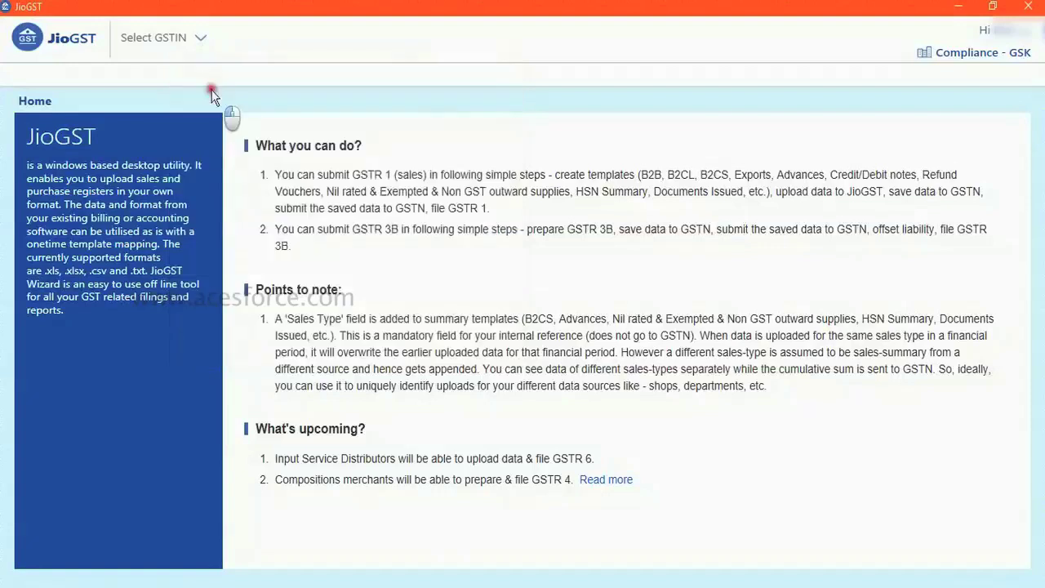
Step: Go to Outward Supplies > Upload Outward Supplies > GSTR1
click(140, 72)
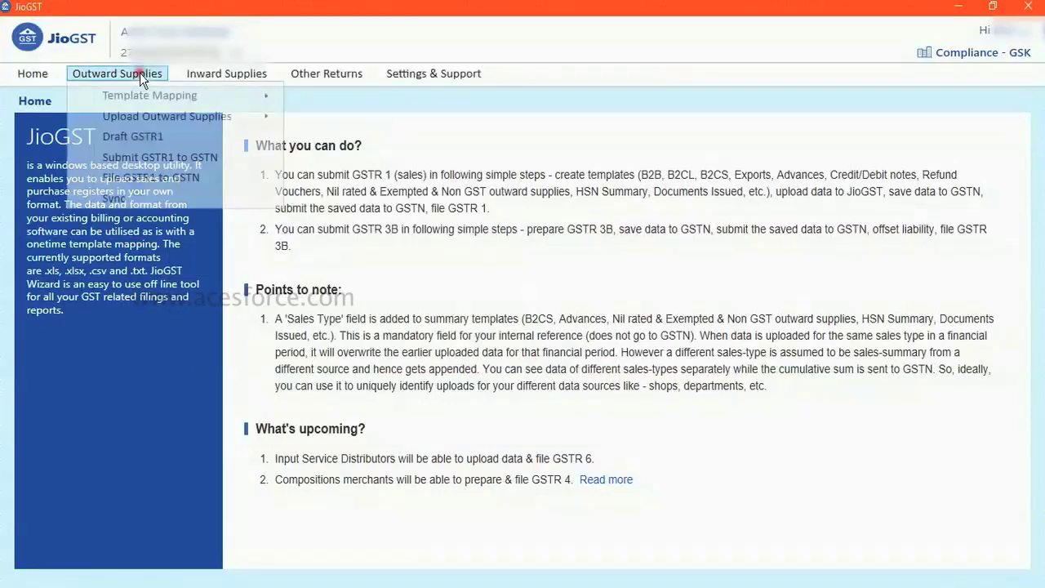
mouse_move(160, 120)
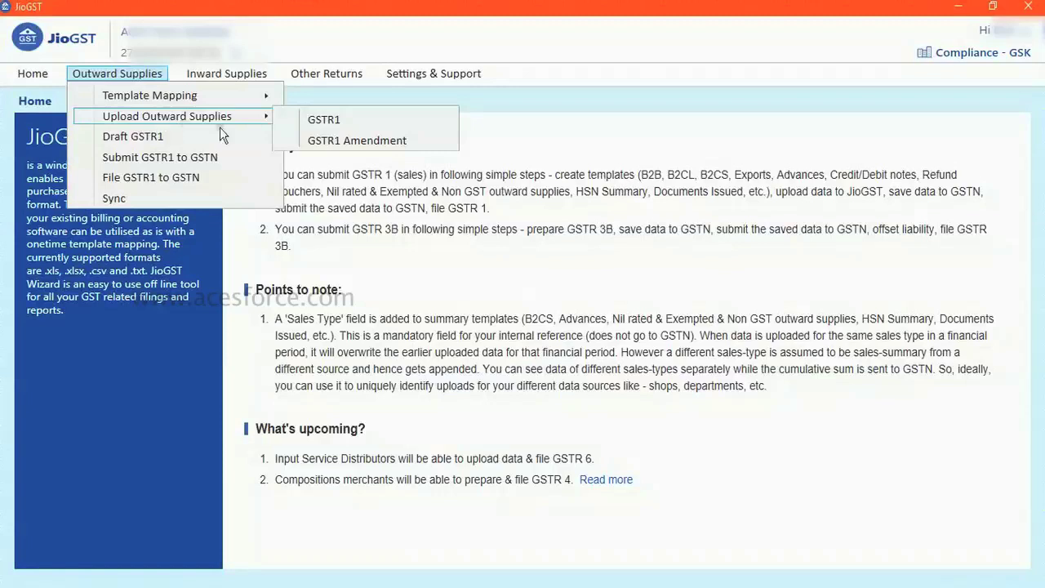
click(324, 120)
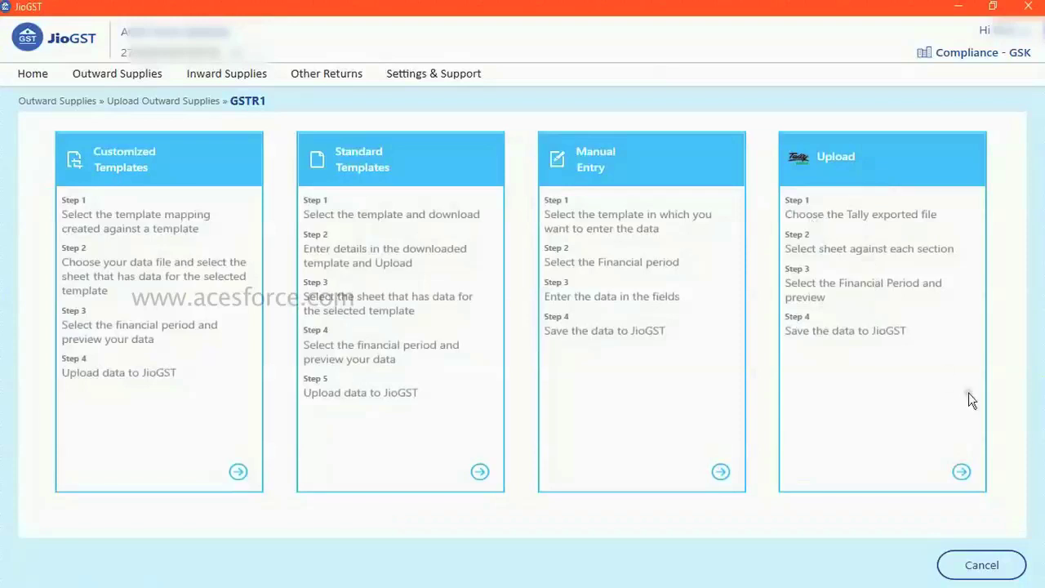
Step: Load the July_2017-18.xls workbook through Tally upload and preview its B2B data
click(962, 476)
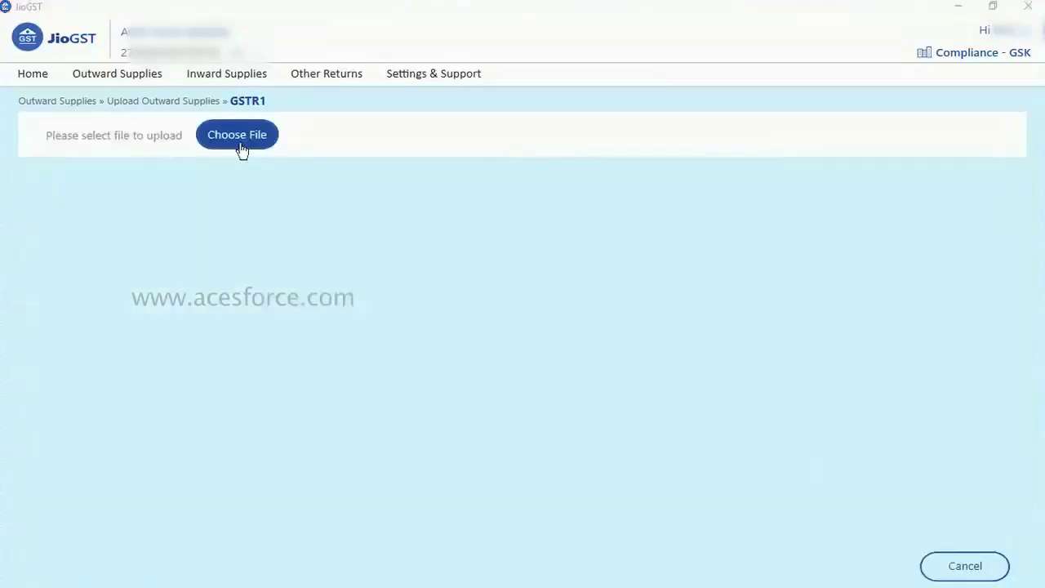
click(237, 136)
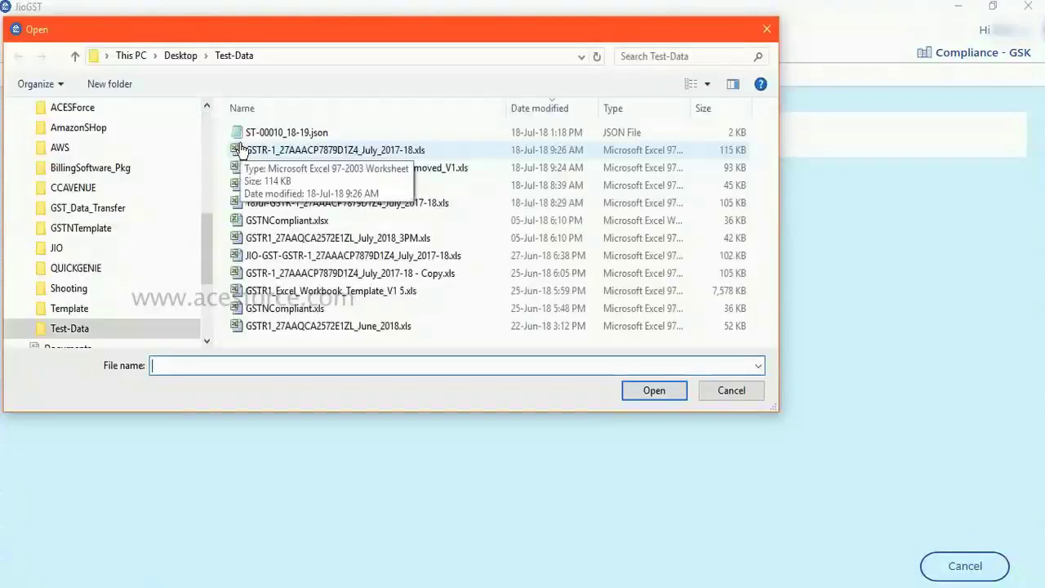
double_click(306, 149)
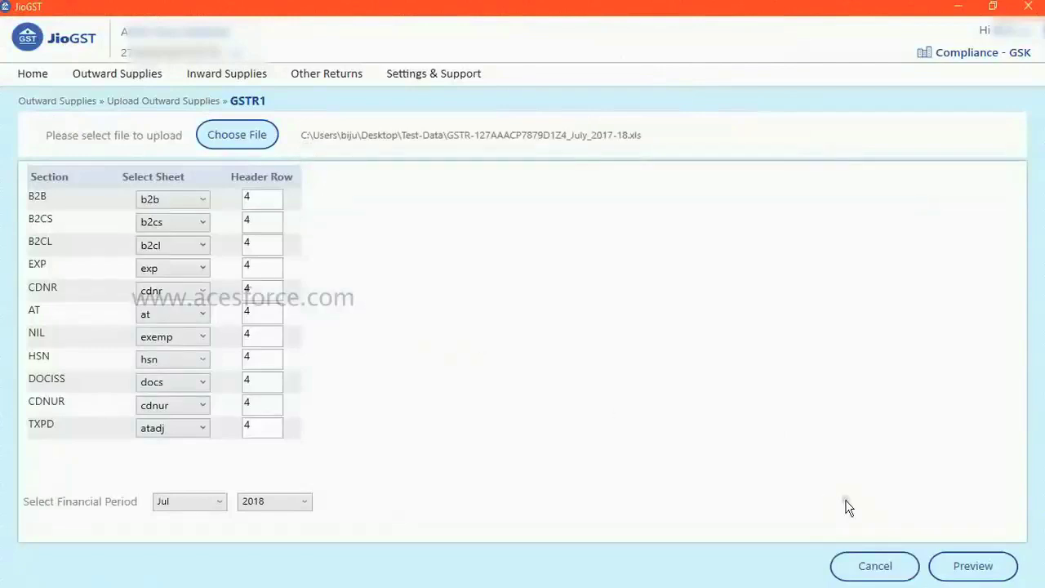
click(1005, 566)
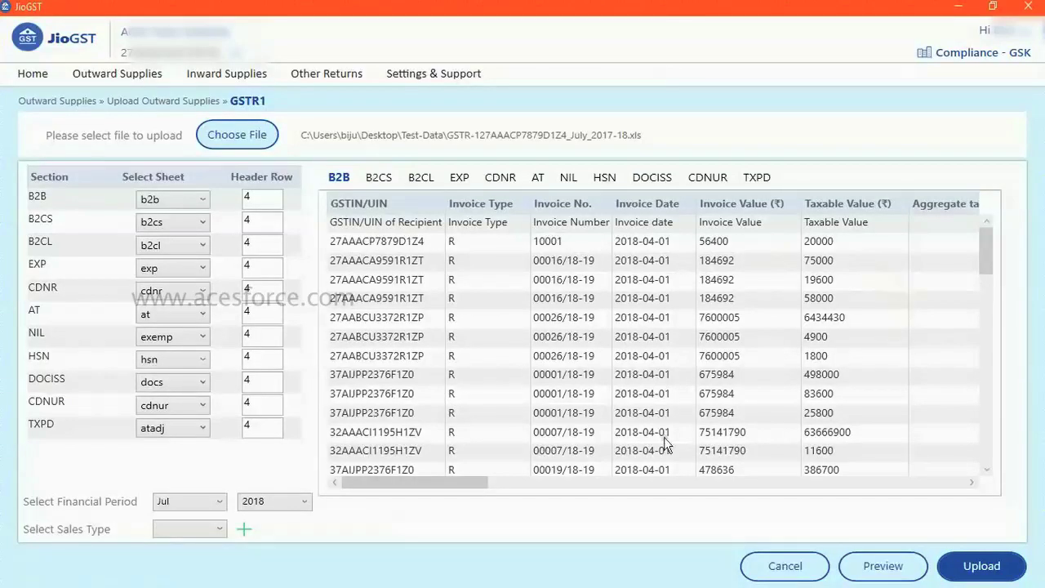
Step: Review the previewed B2CS, B2CL, HSN and DOCISS section data
click(386, 176)
click(421, 177)
click(616, 178)
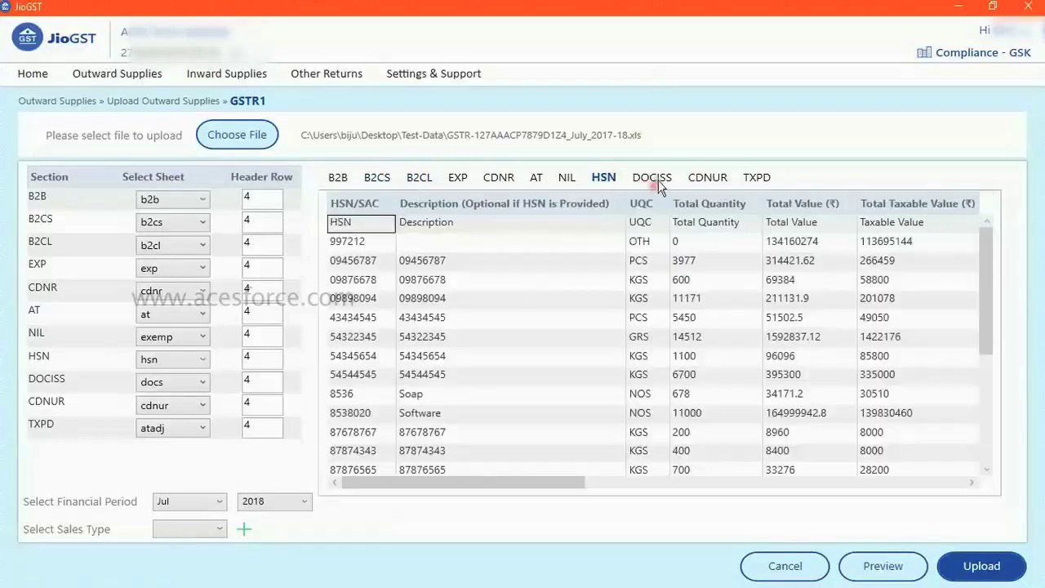
click(657, 181)
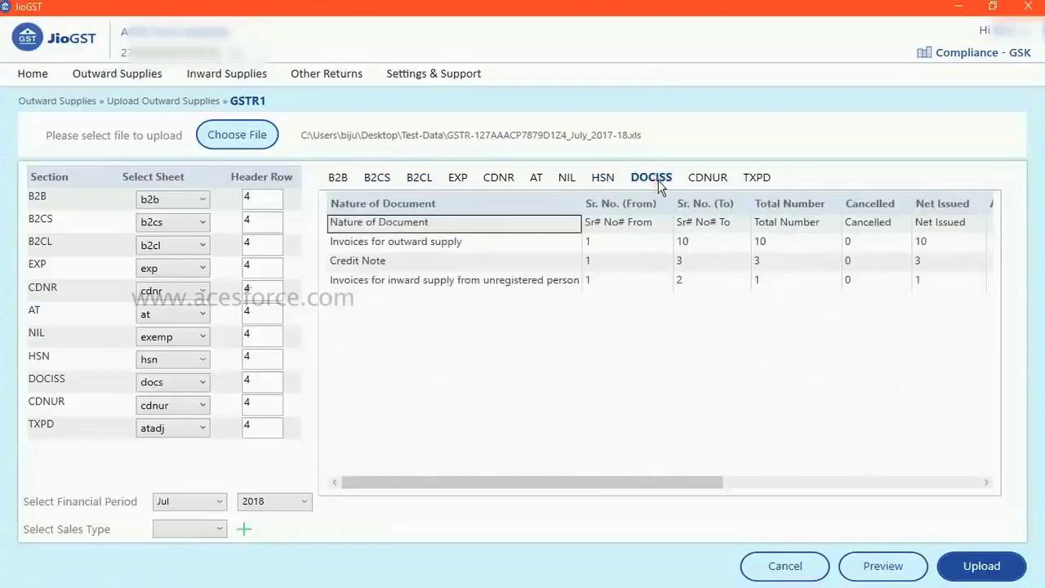
click(219, 529)
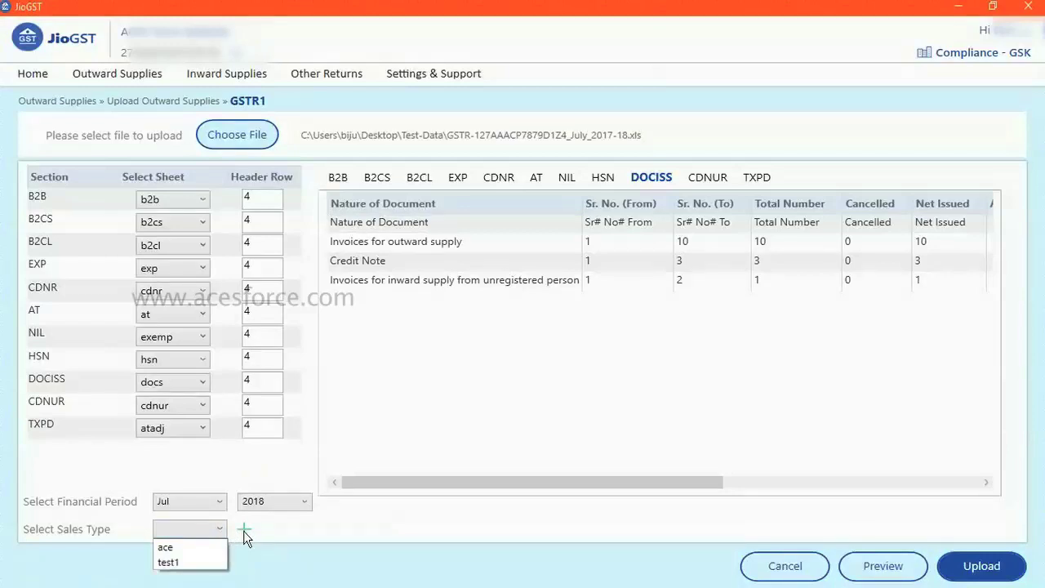
Step: Set the sales type to test1, abandoning the new sales type prompt
click(247, 529)
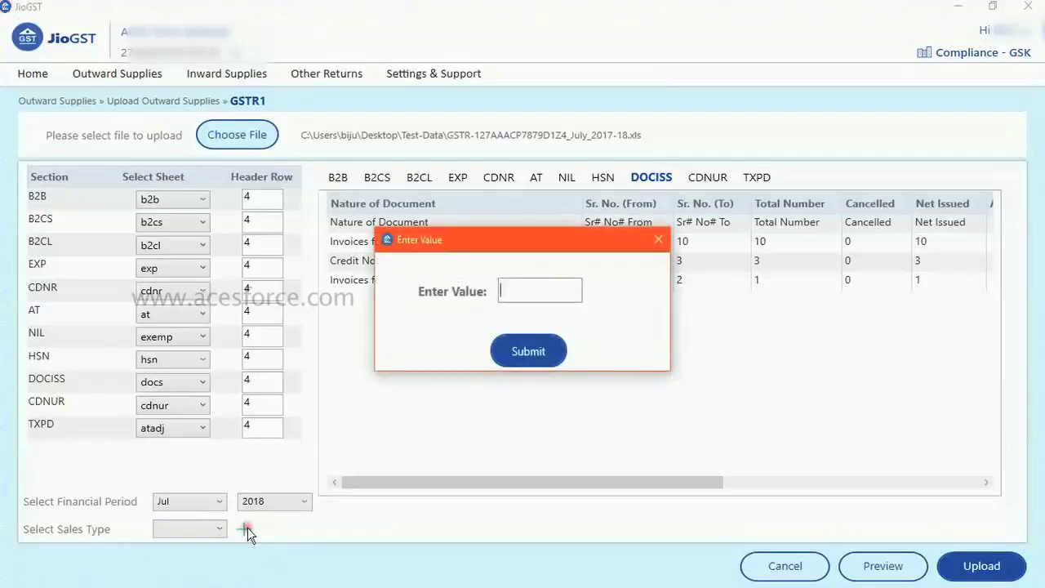
click(523, 295)
click(660, 240)
click(218, 530)
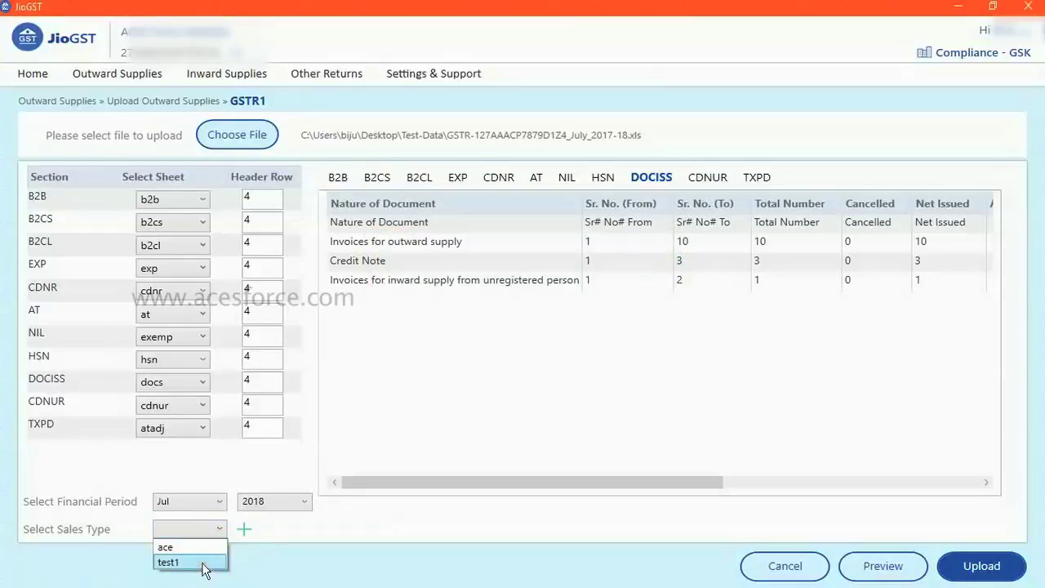
click(170, 563)
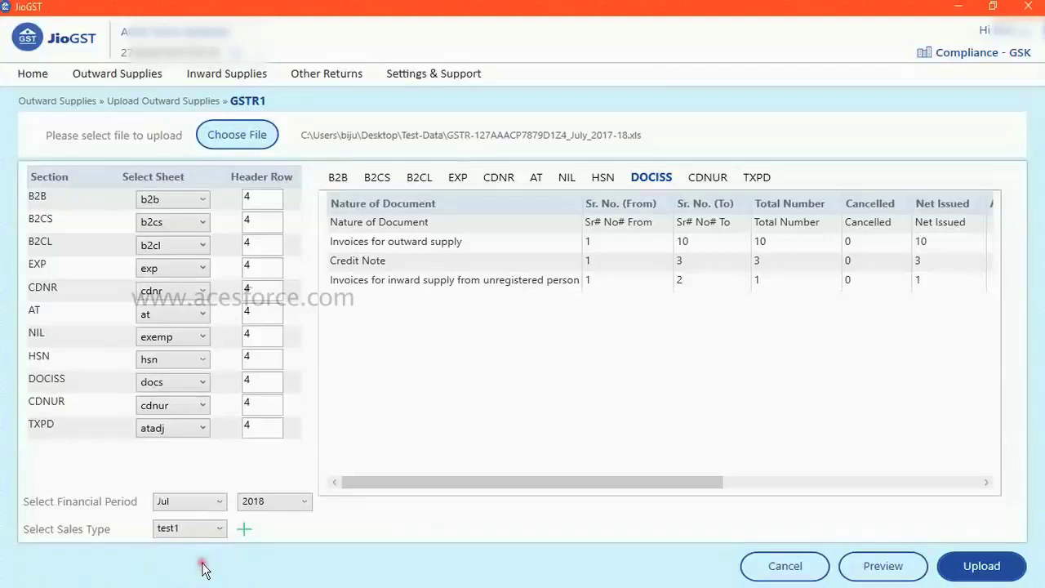
Step: Upload the previewed GSTR1 data, confirm, and acknowledge the result summary
click(1002, 569)
click(526, 370)
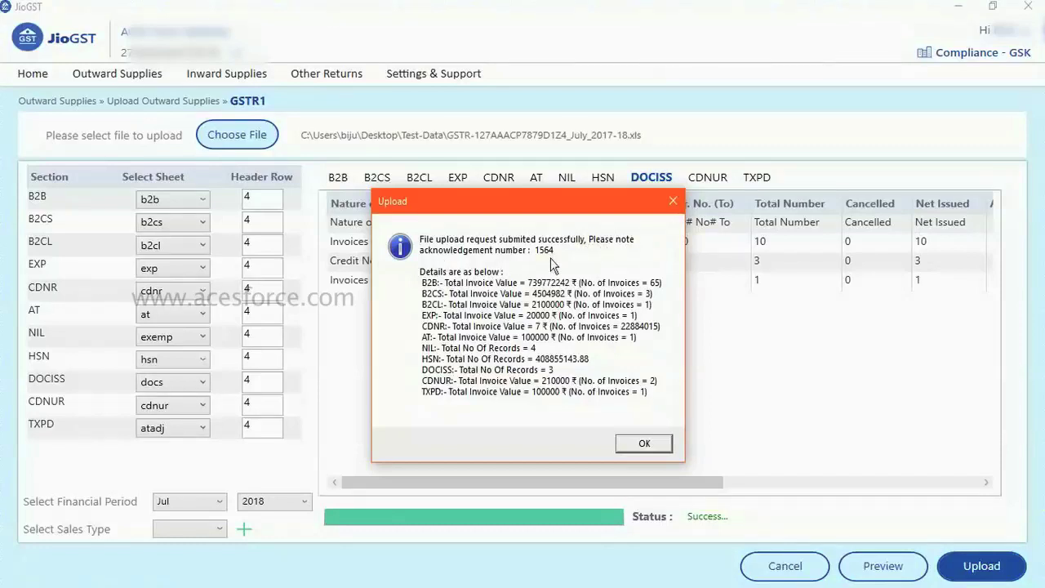
click(644, 443)
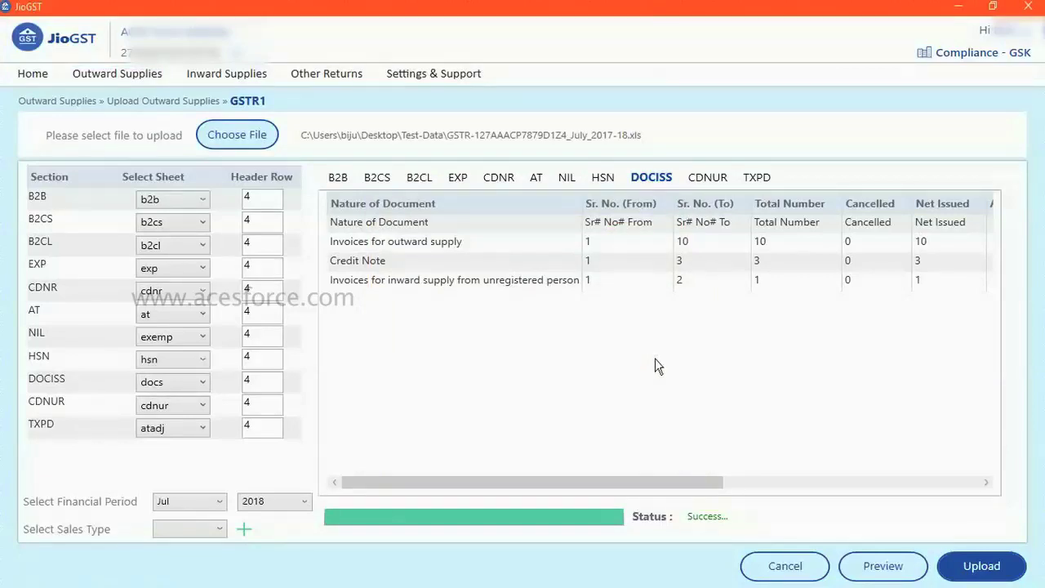
Step: Load the Draft GSTR1 summary for Jul 2018
click(152, 74)
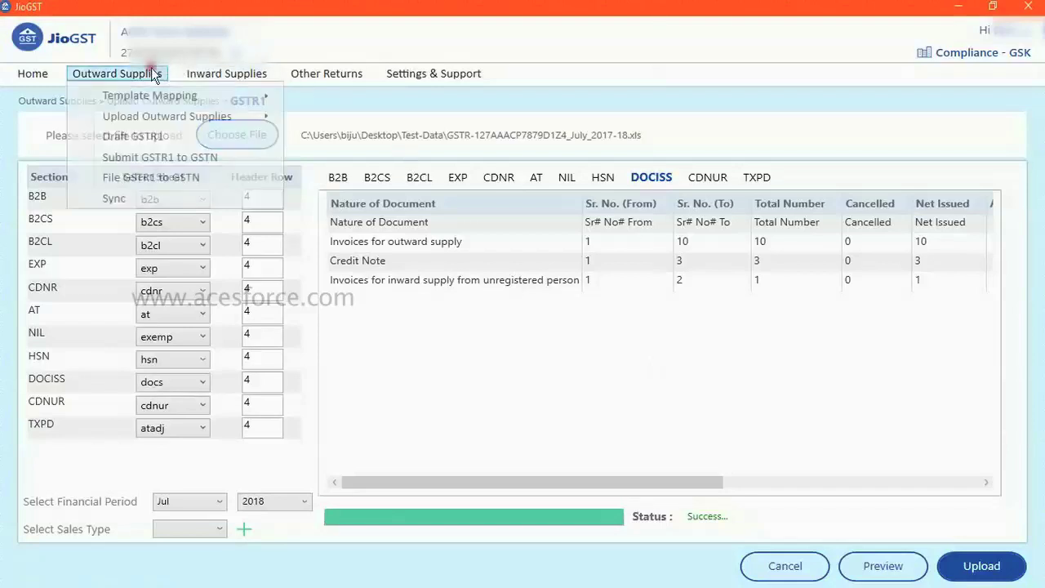
click(160, 139)
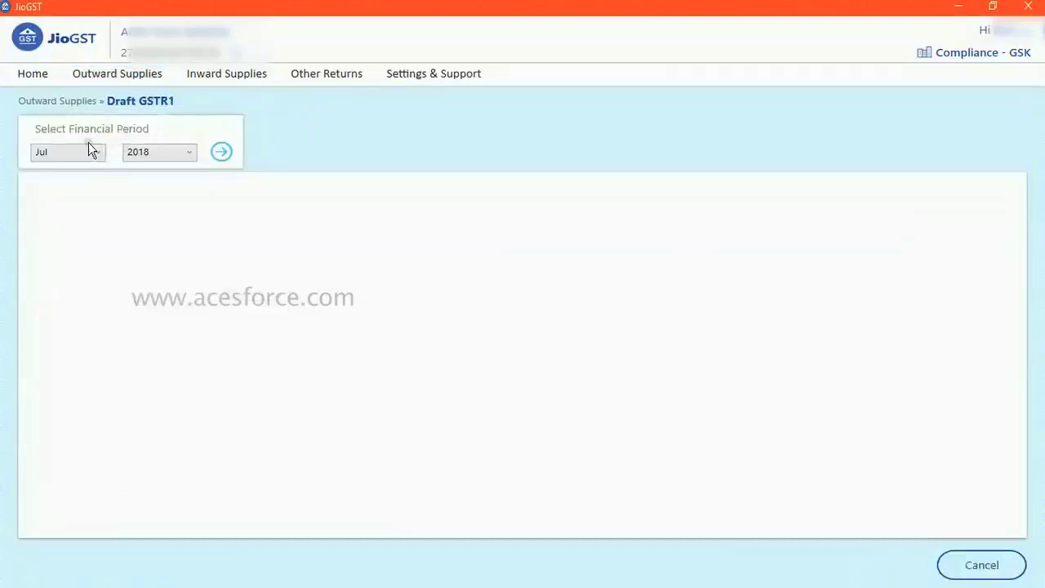
click(223, 157)
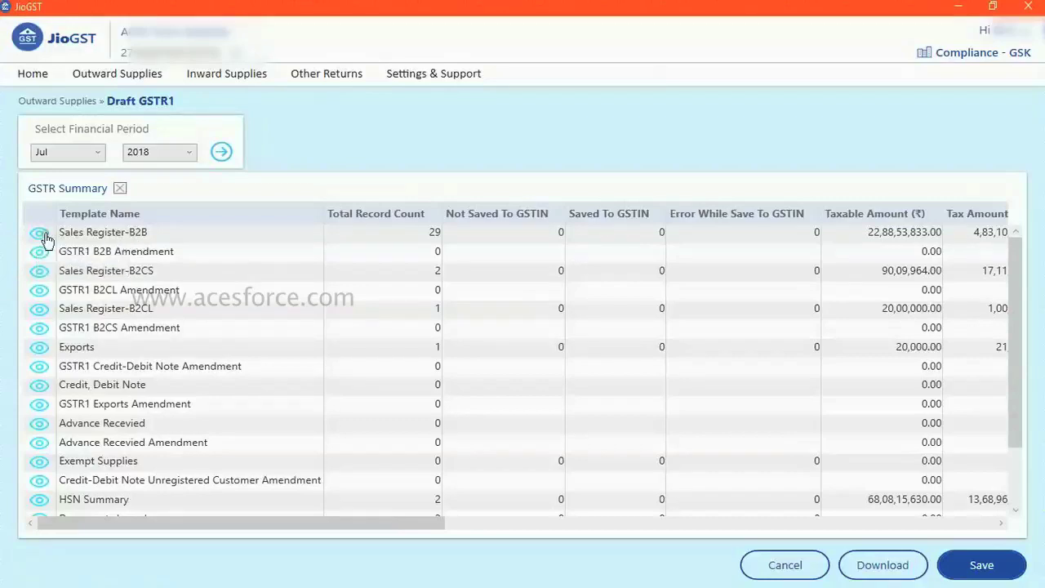
Step: Drill into the Sales Register-B2B invoices and view invoice 10003's 12% and 18% lines
click(41, 234)
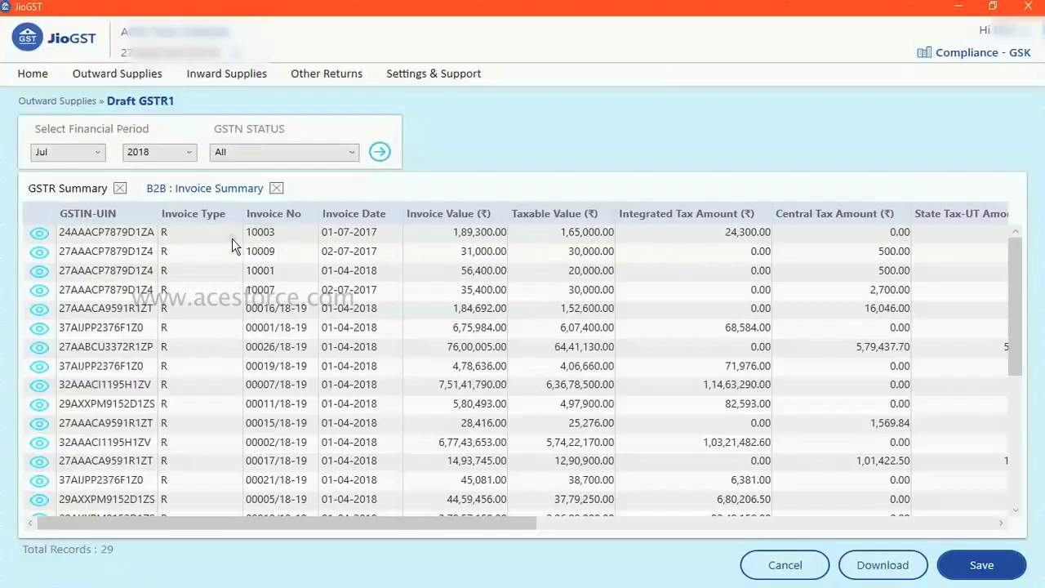
click(39, 234)
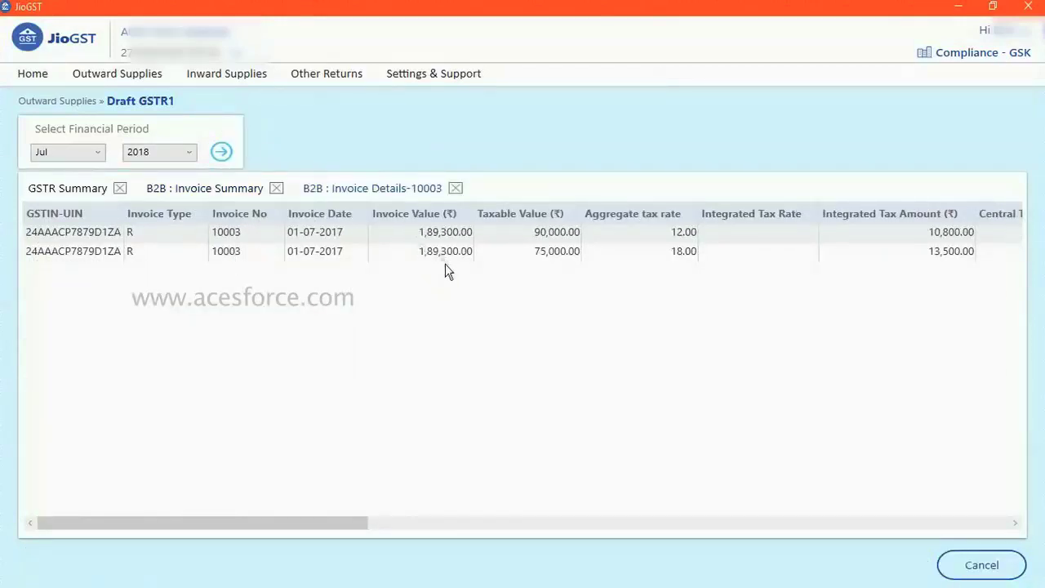
click(129, 76)
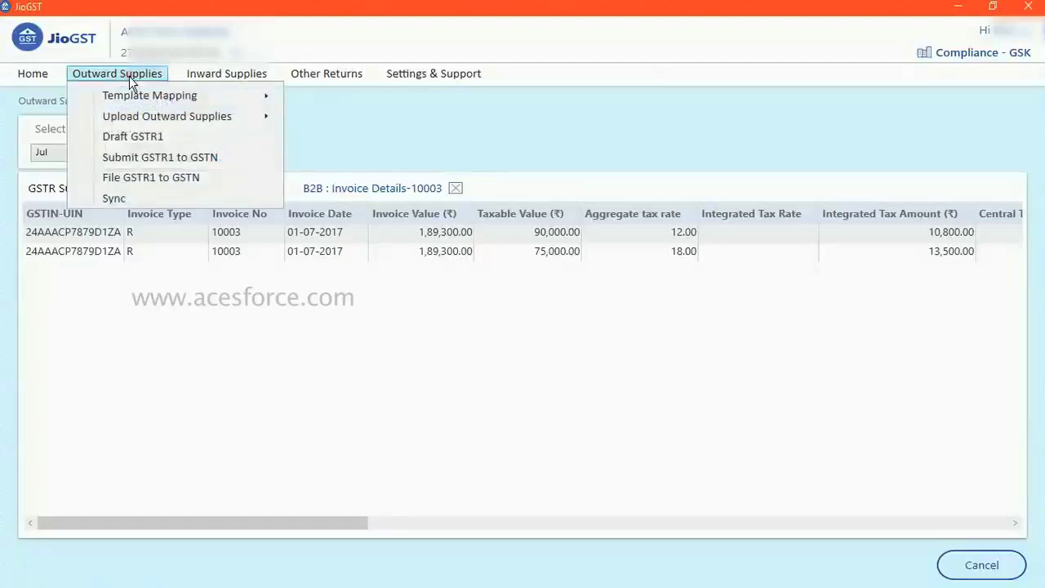